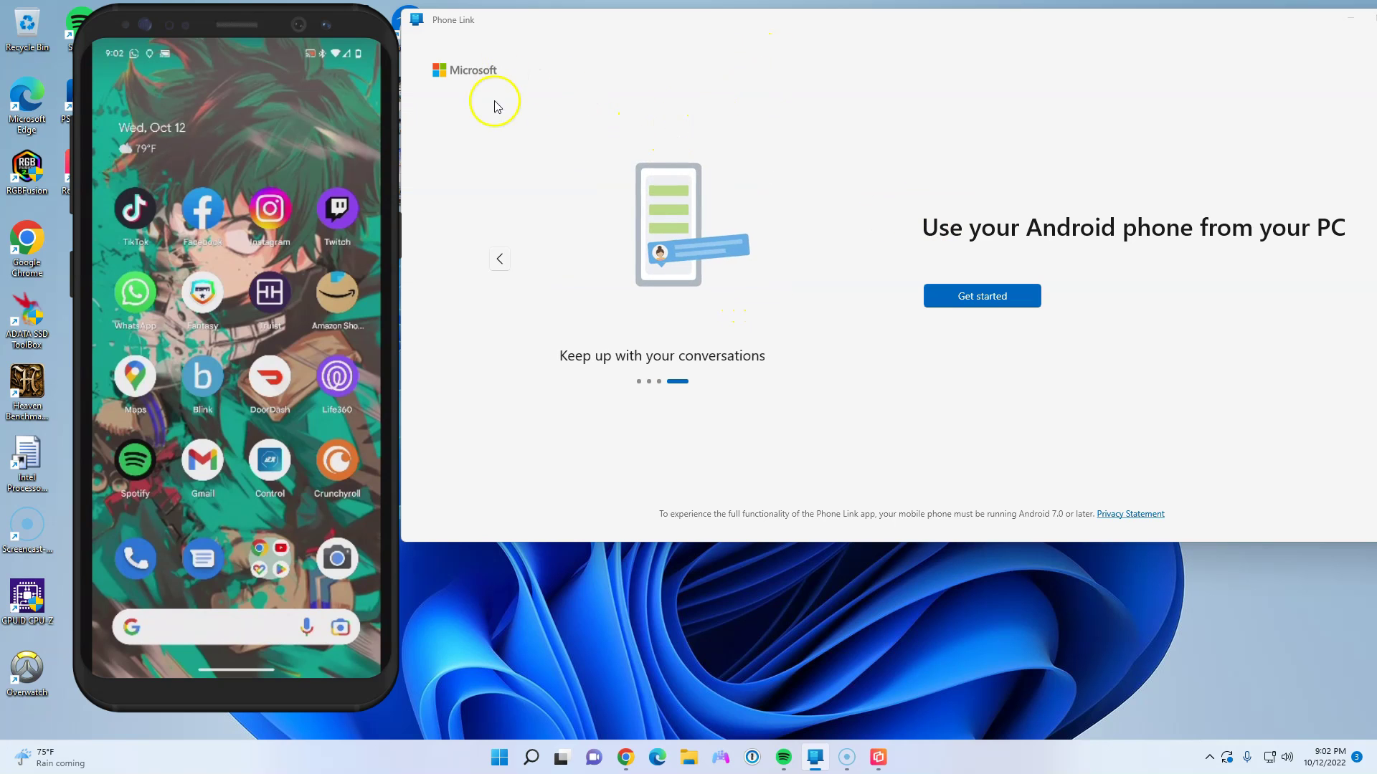
Step: Find Phone Link through Windows Search and launch it
click(534, 756)
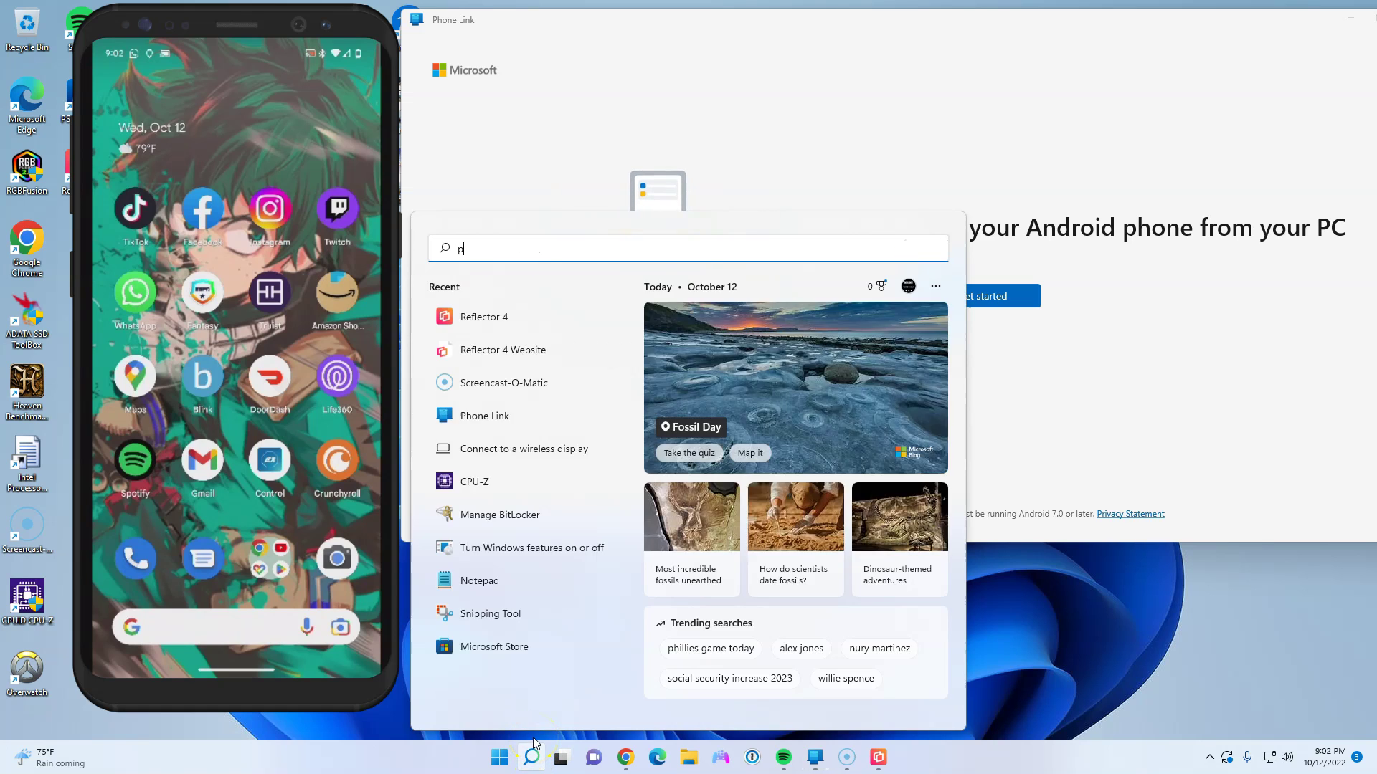
text(phone)
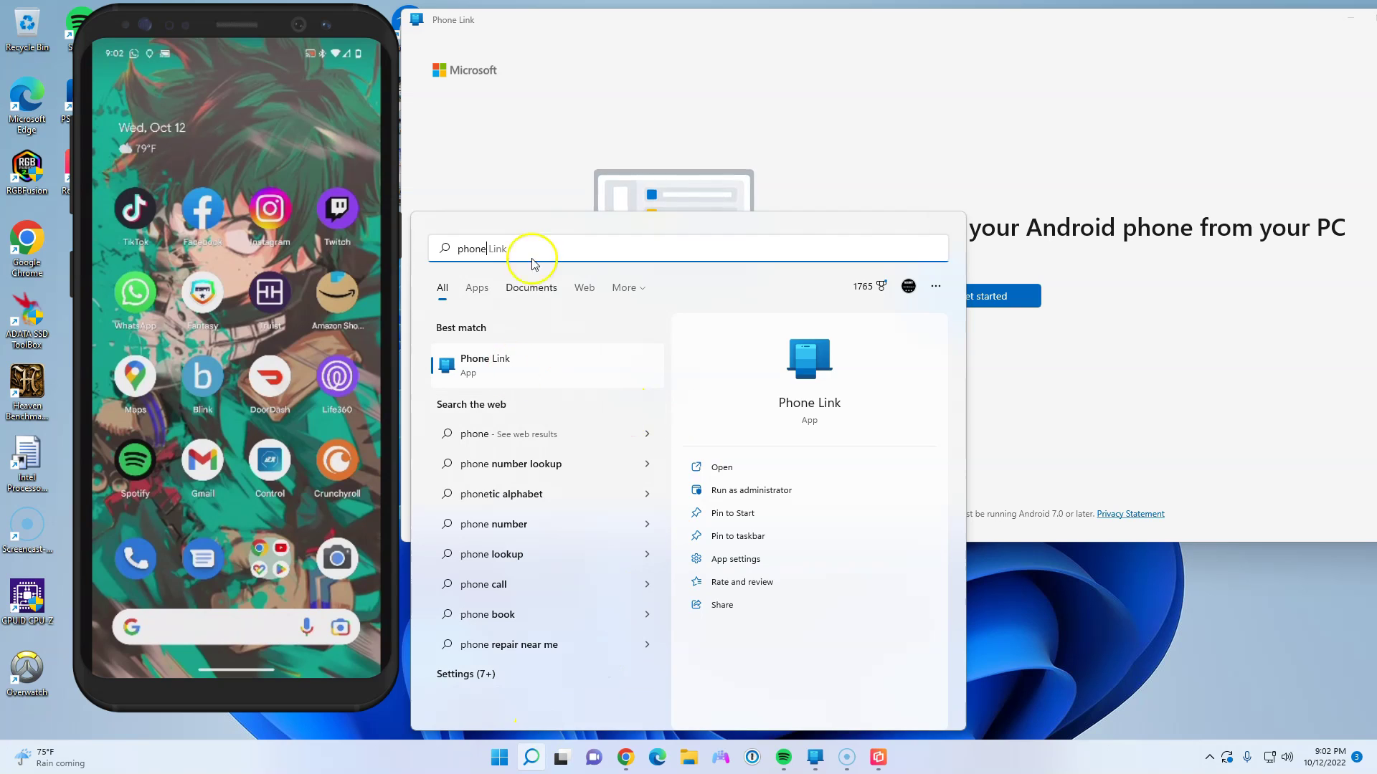
click(559, 147)
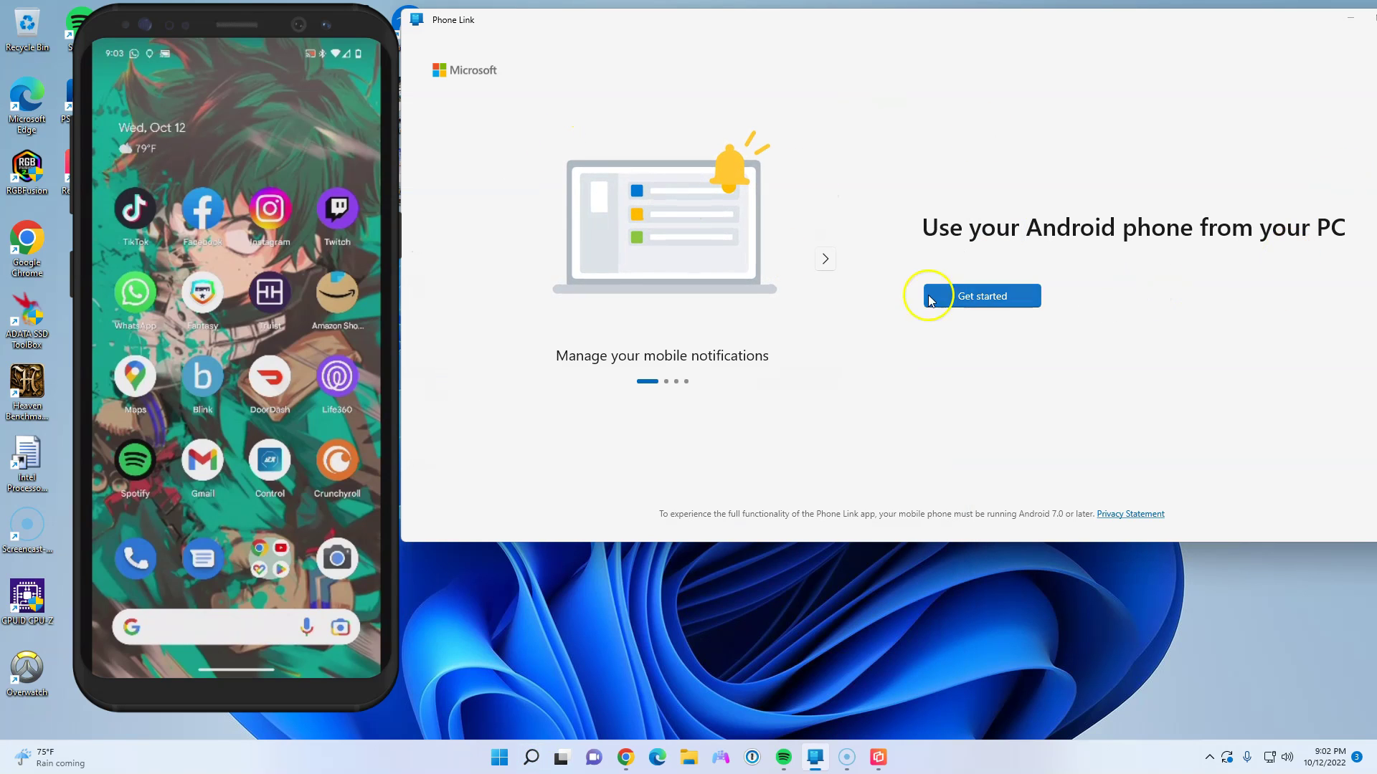
Step: Start Phone Link setup with Get started while installing Link to Windows on the phone
click(973, 296)
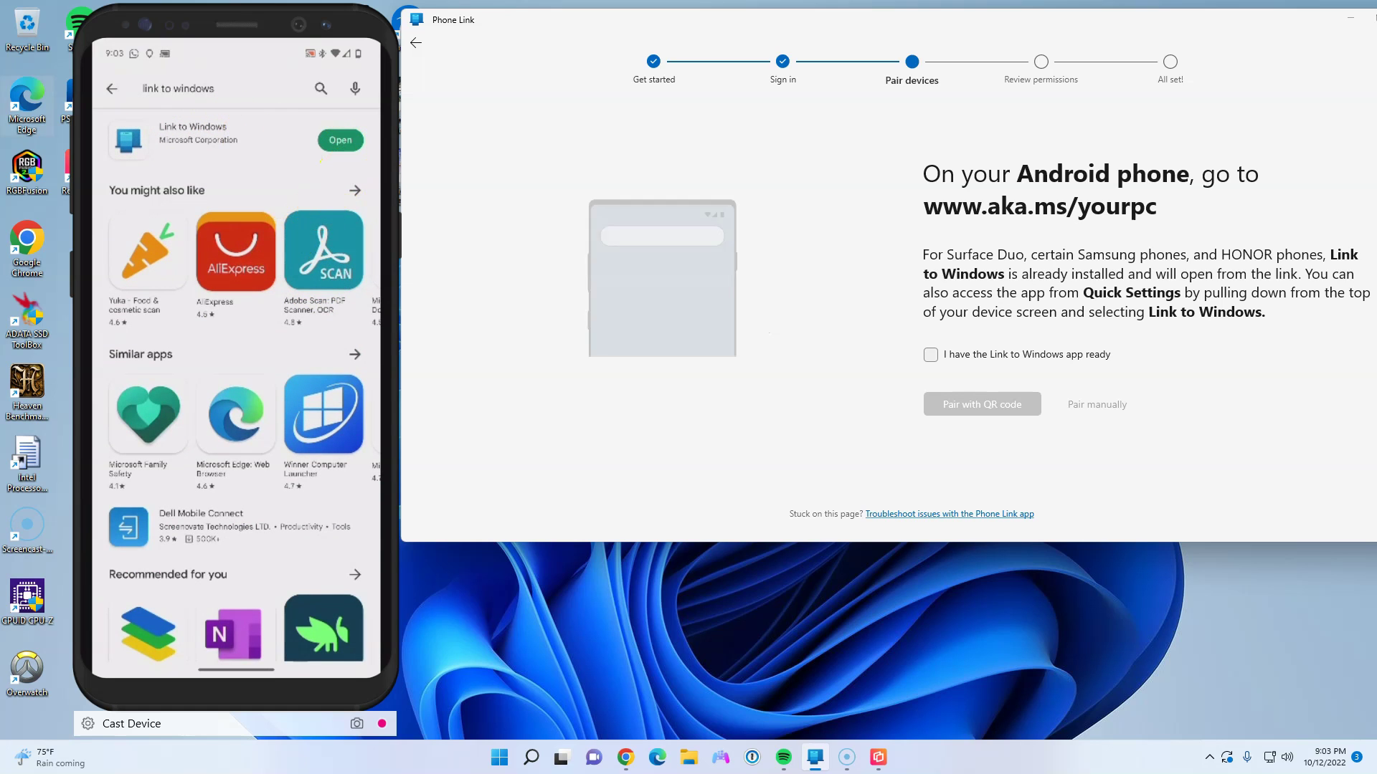
Step: Launch Link to Windows on the phone, confirm it's ready, and choose QR-code pairing
click(334, 137)
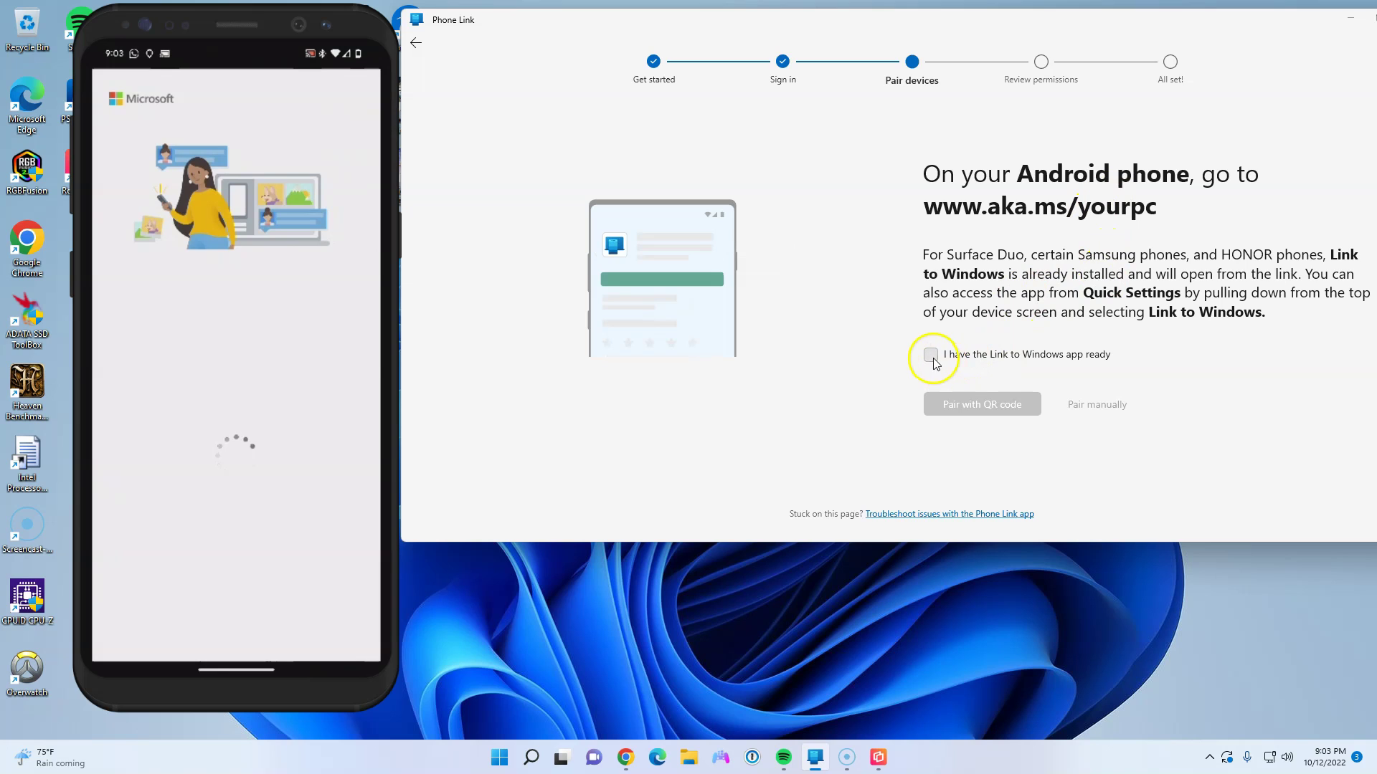
click(931, 356)
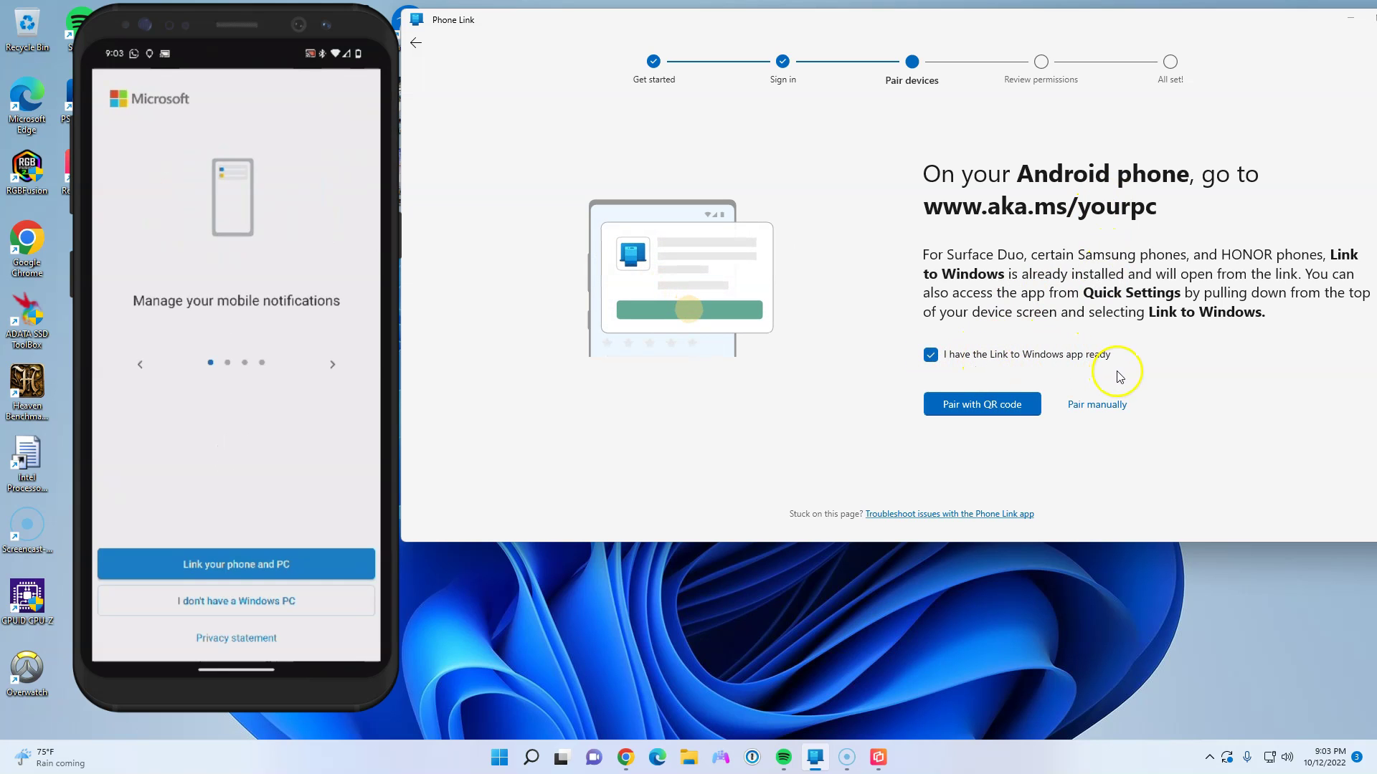
click(983, 405)
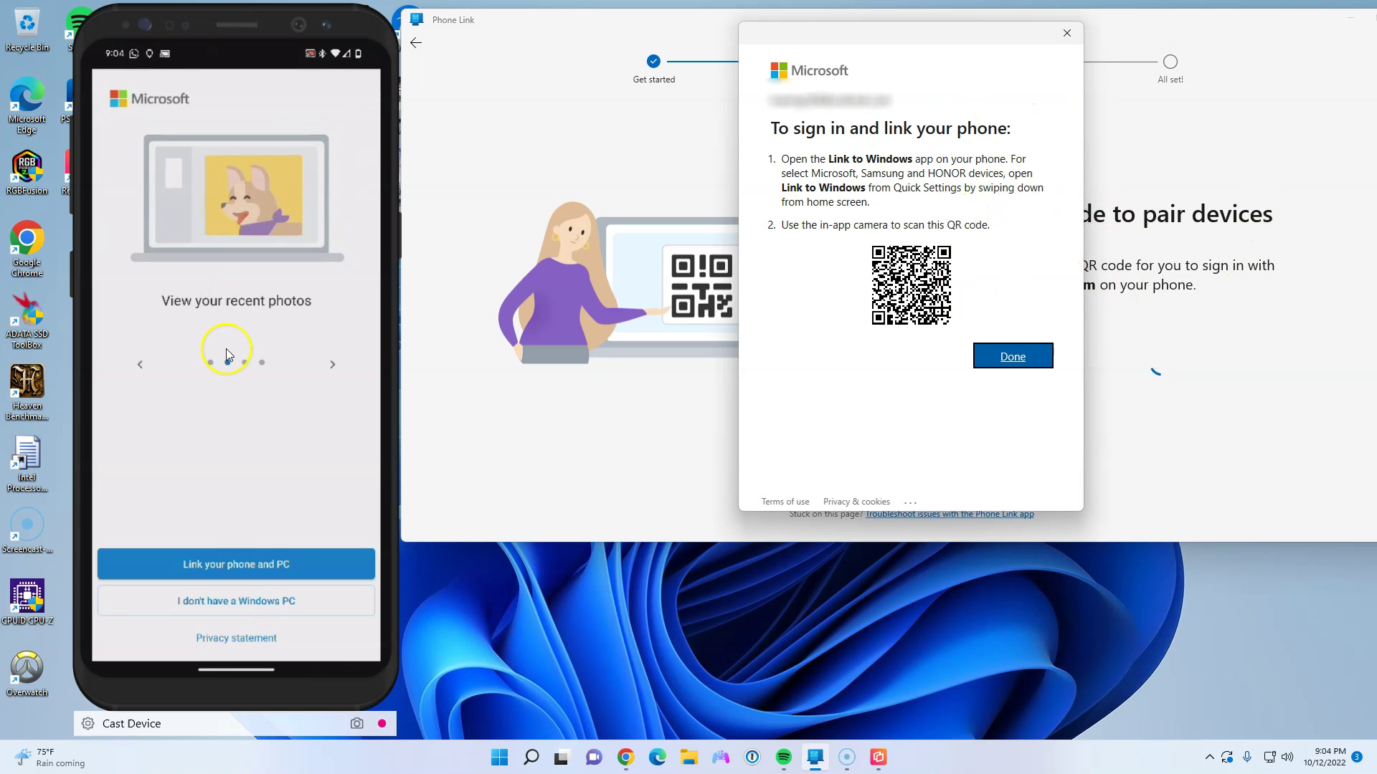
mouse_move(236, 431)
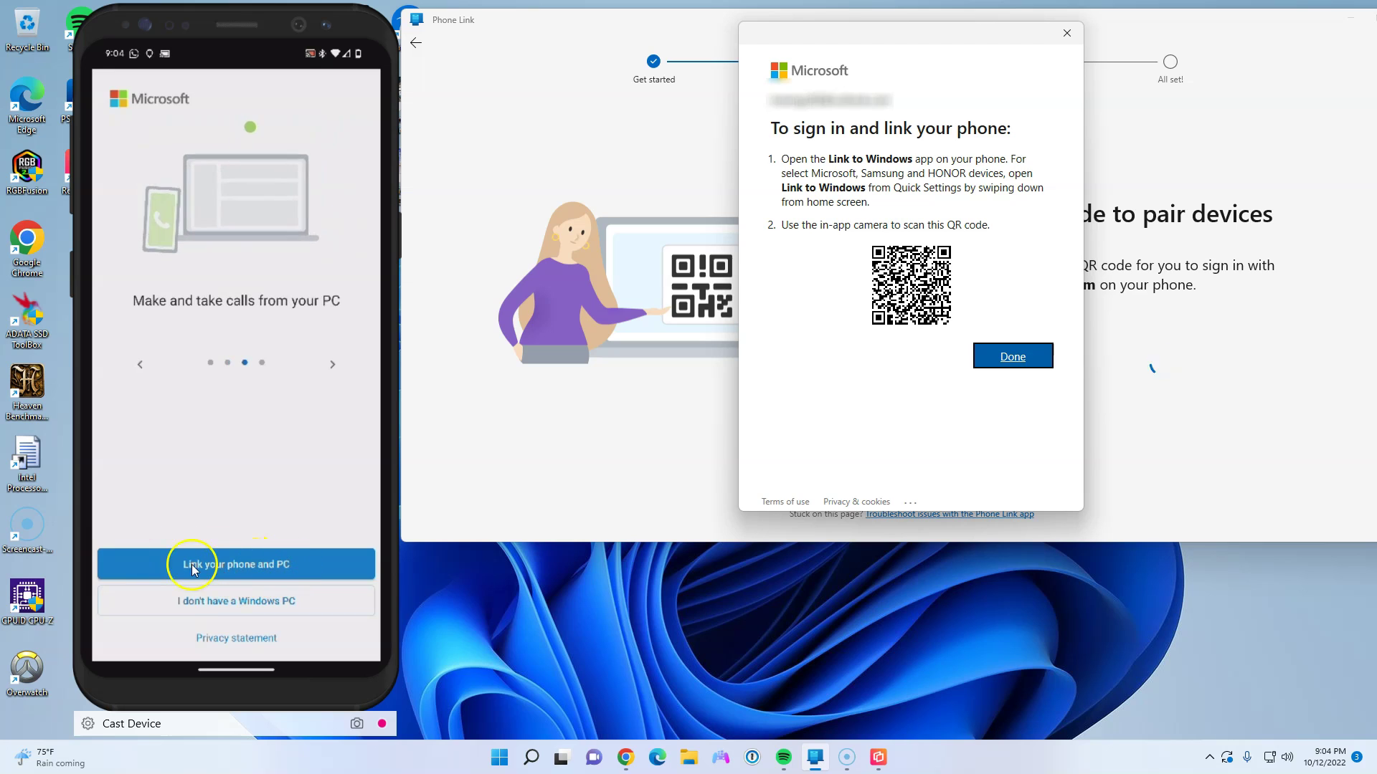
Step: On the phone, start linking, allow the camera only this time, and scan the PC's QR code
click(253, 568)
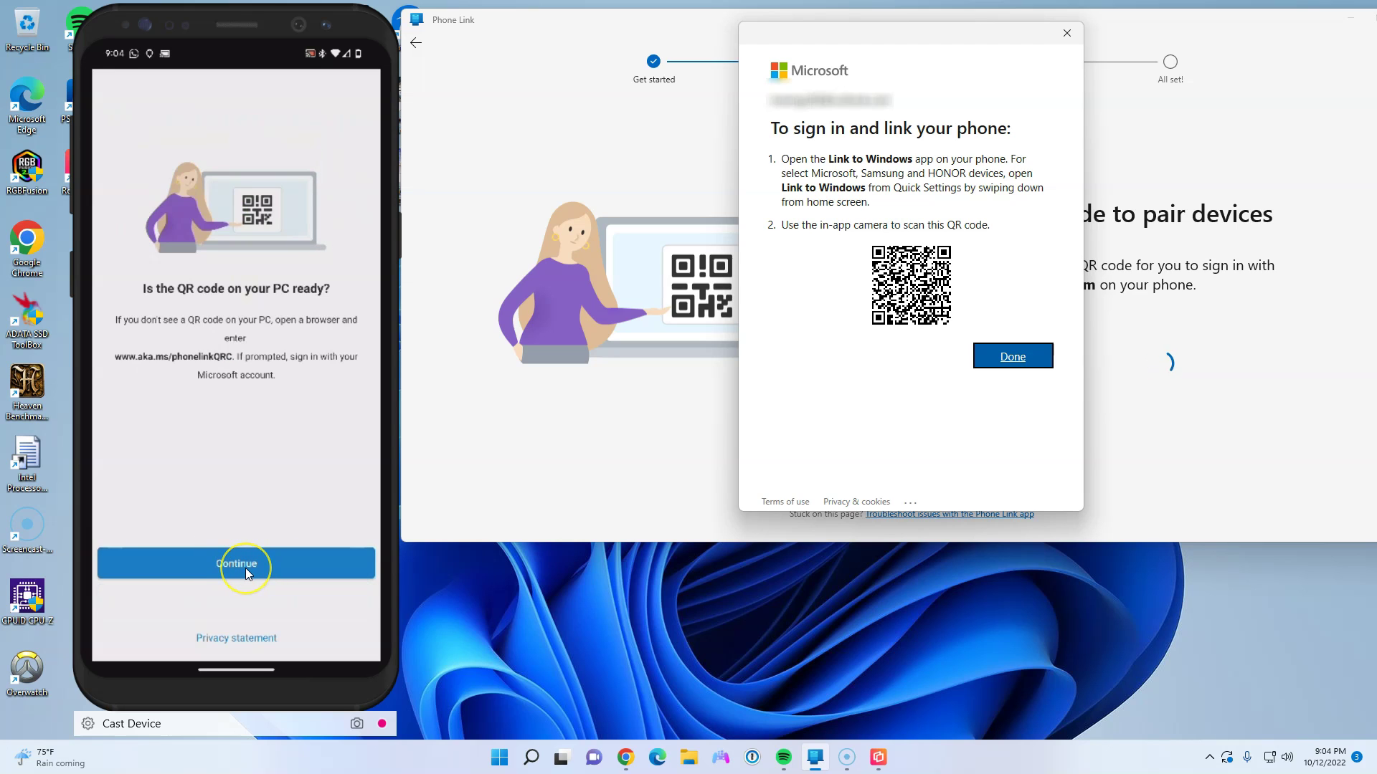
click(245, 568)
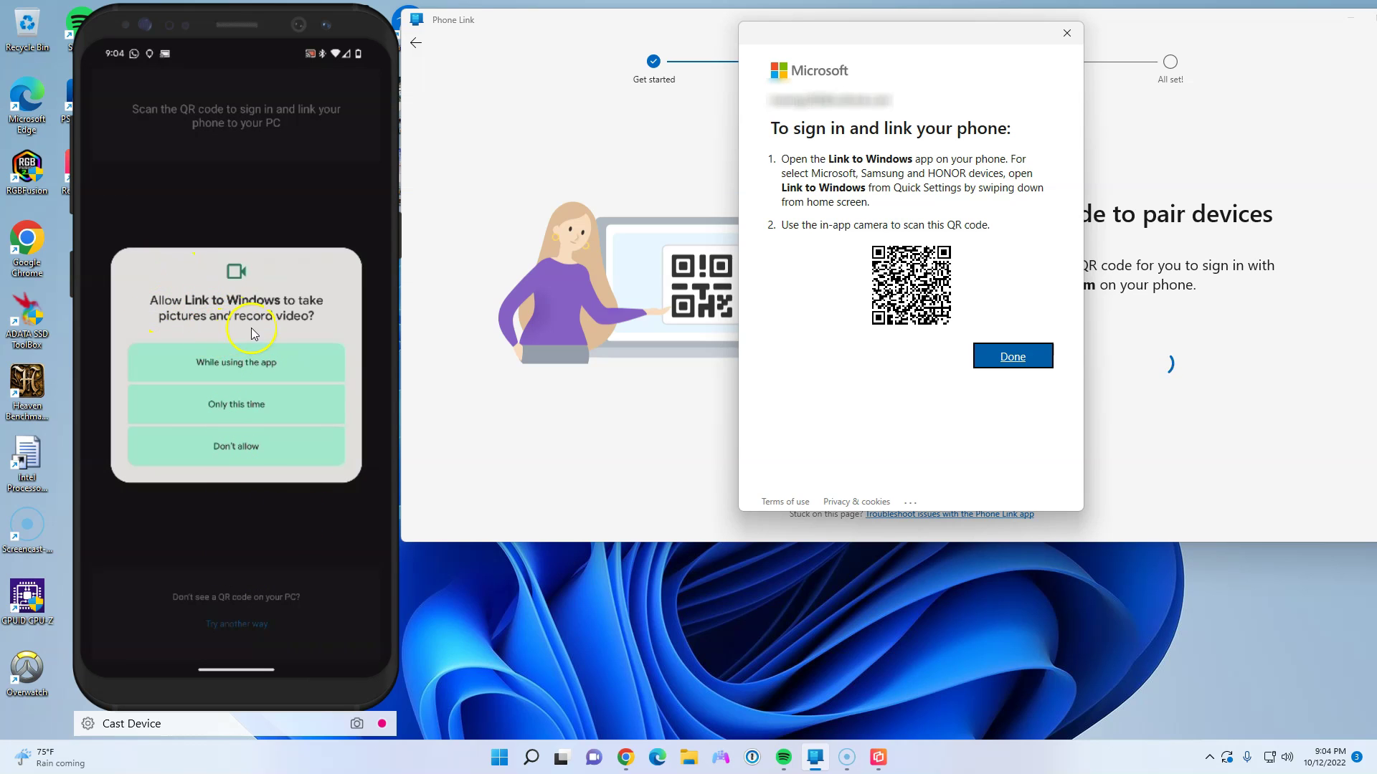
click(282, 403)
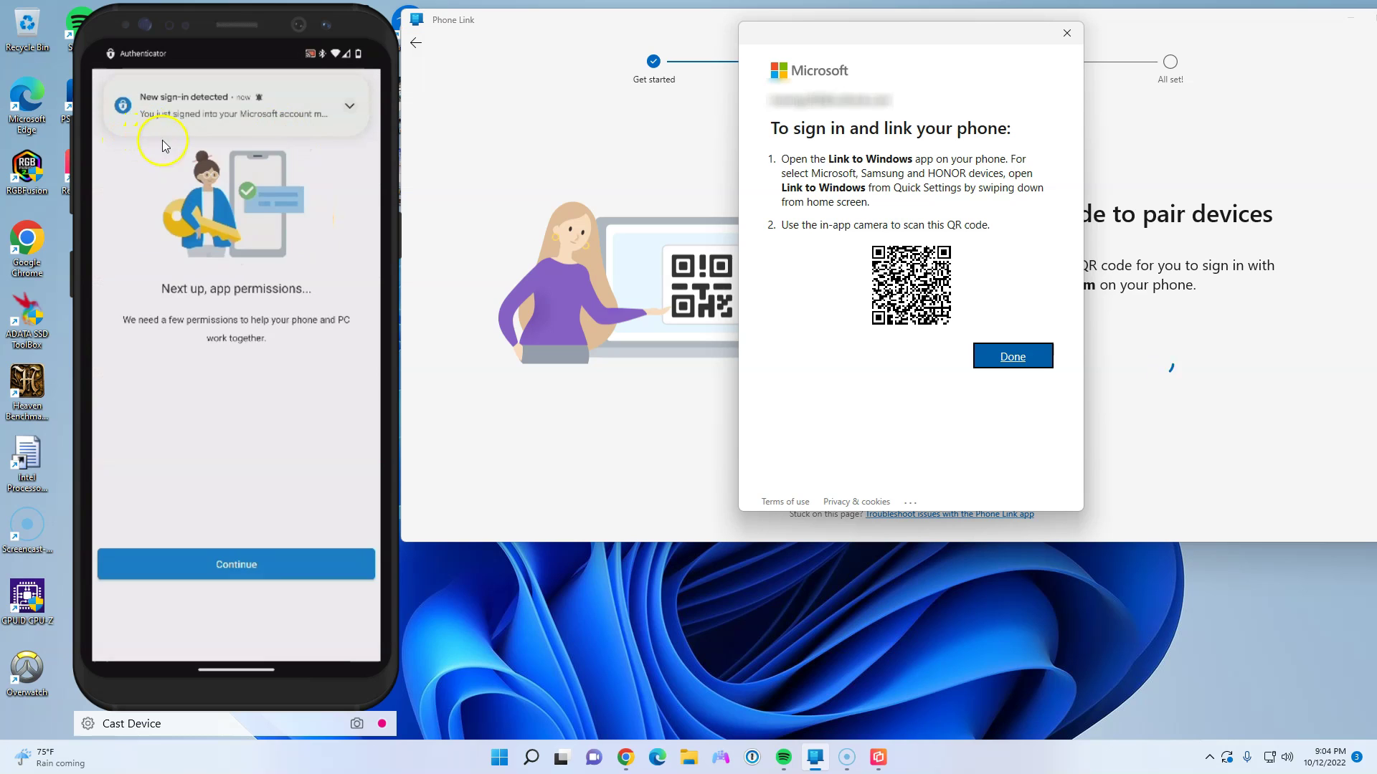
Step: Continue on the phone and accept the contacts, calls, SMS and photo permissions
click(252, 568)
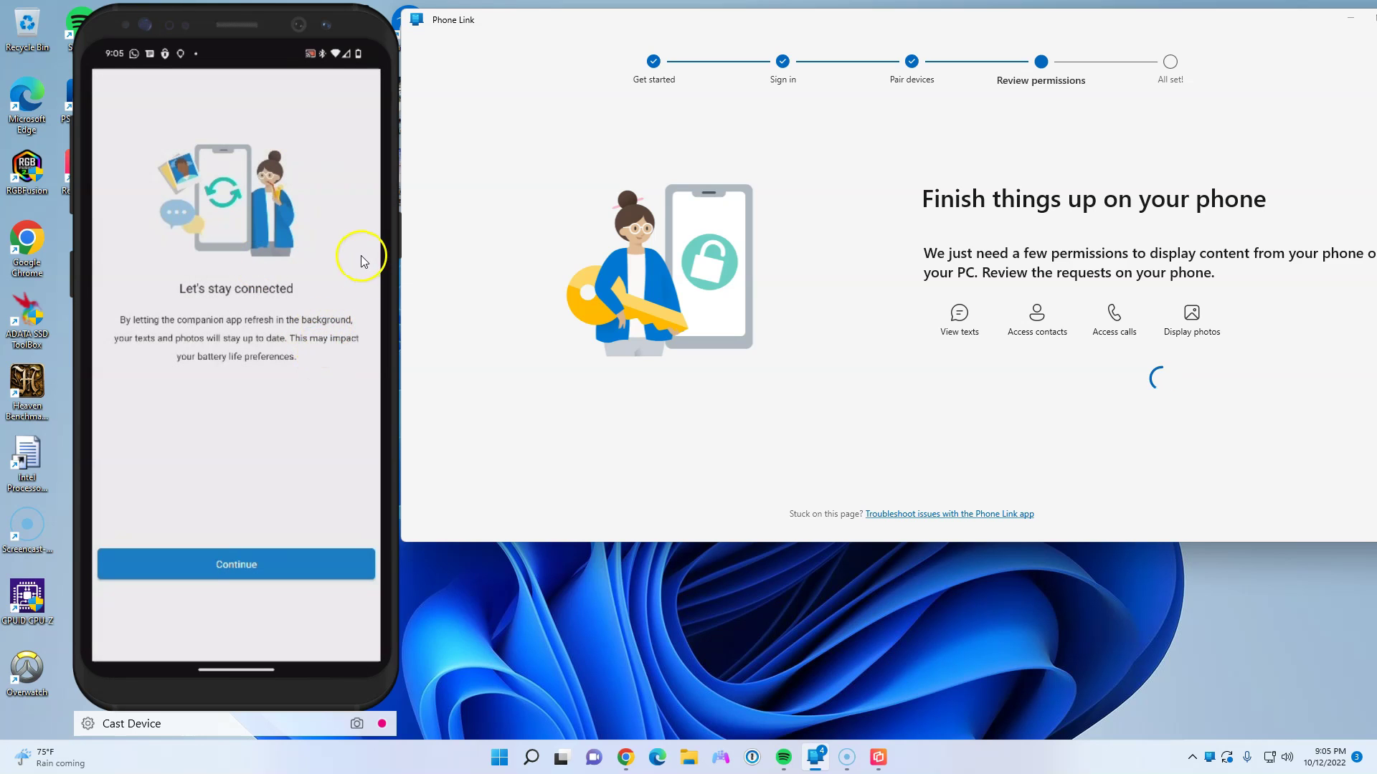
Step: Allow Link to Windows to always run in the background, completing the pairing
click(294, 640)
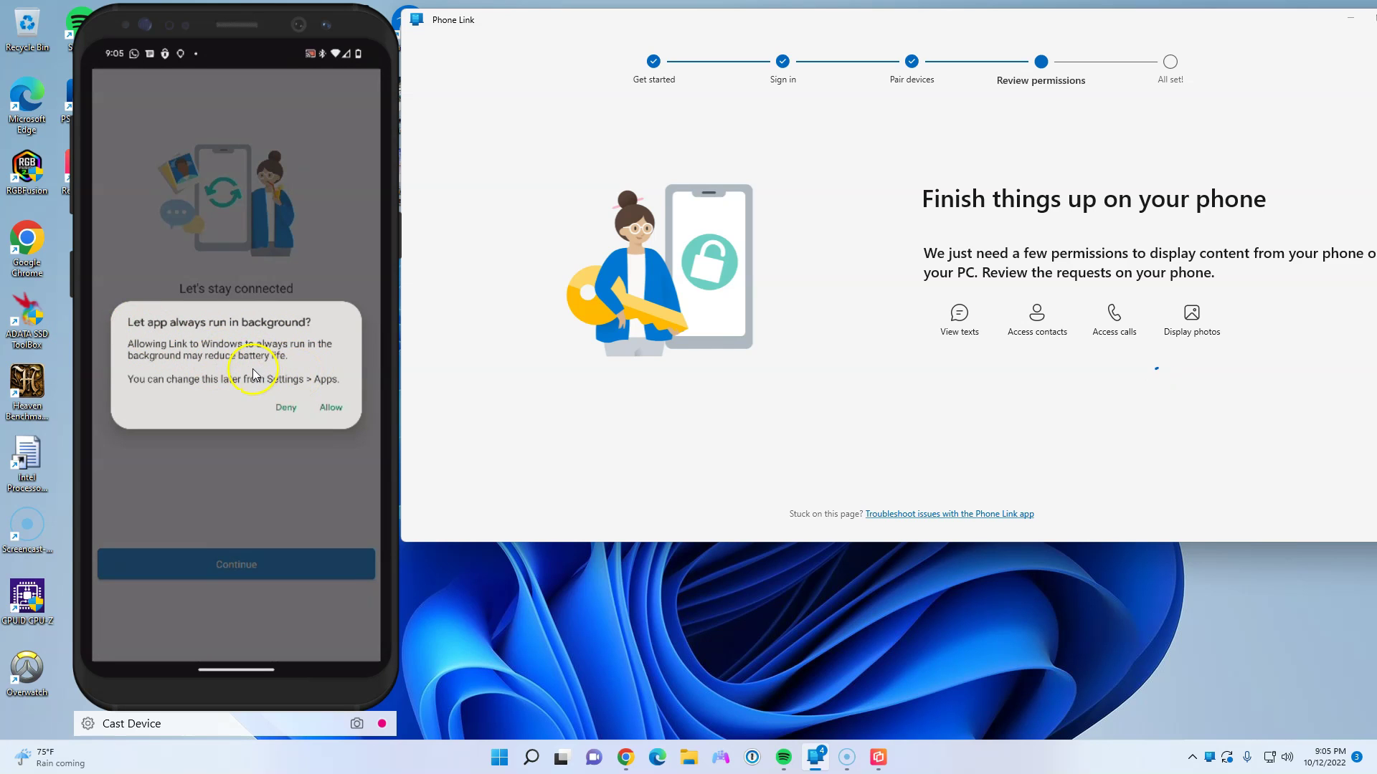
click(286, 405)
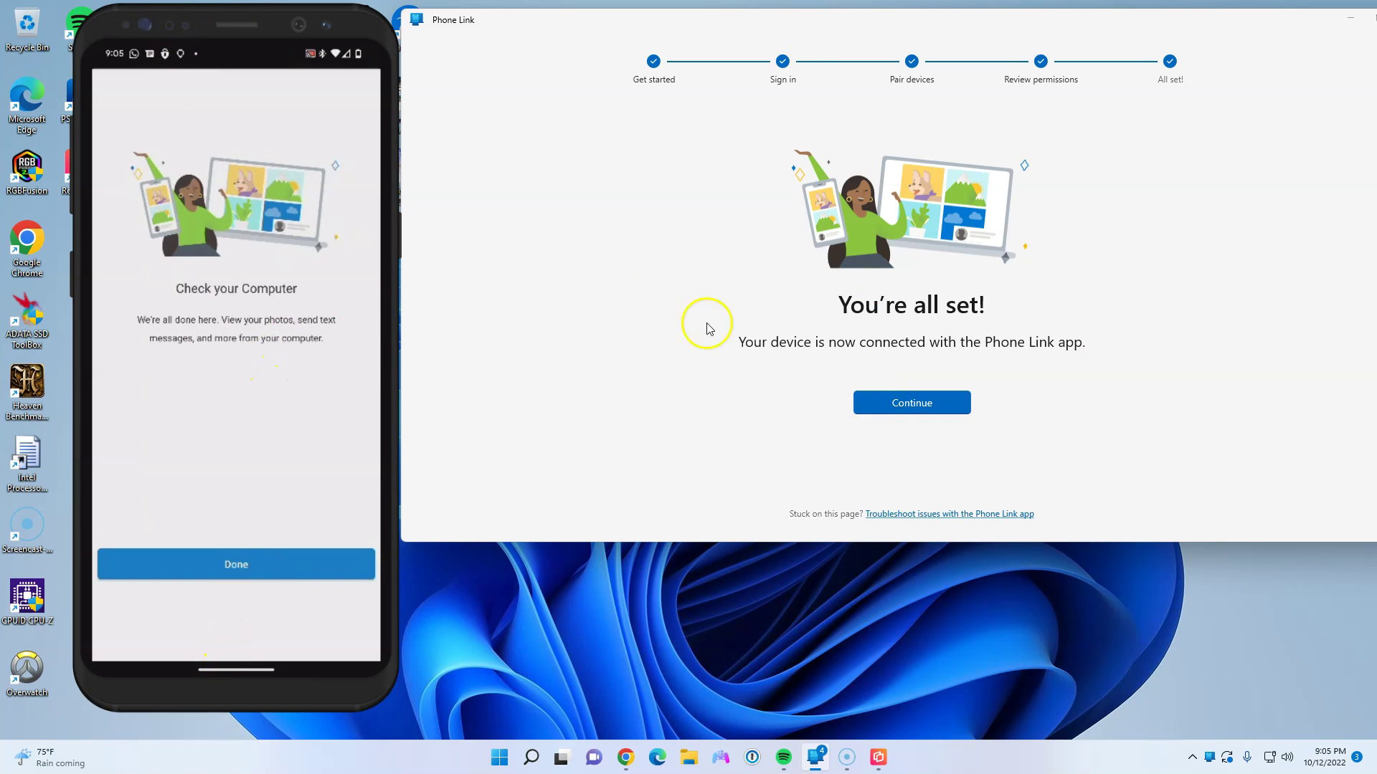
Step: Dismiss the setup-complete and welcome screens and skip task selection to reach Messages
click(915, 407)
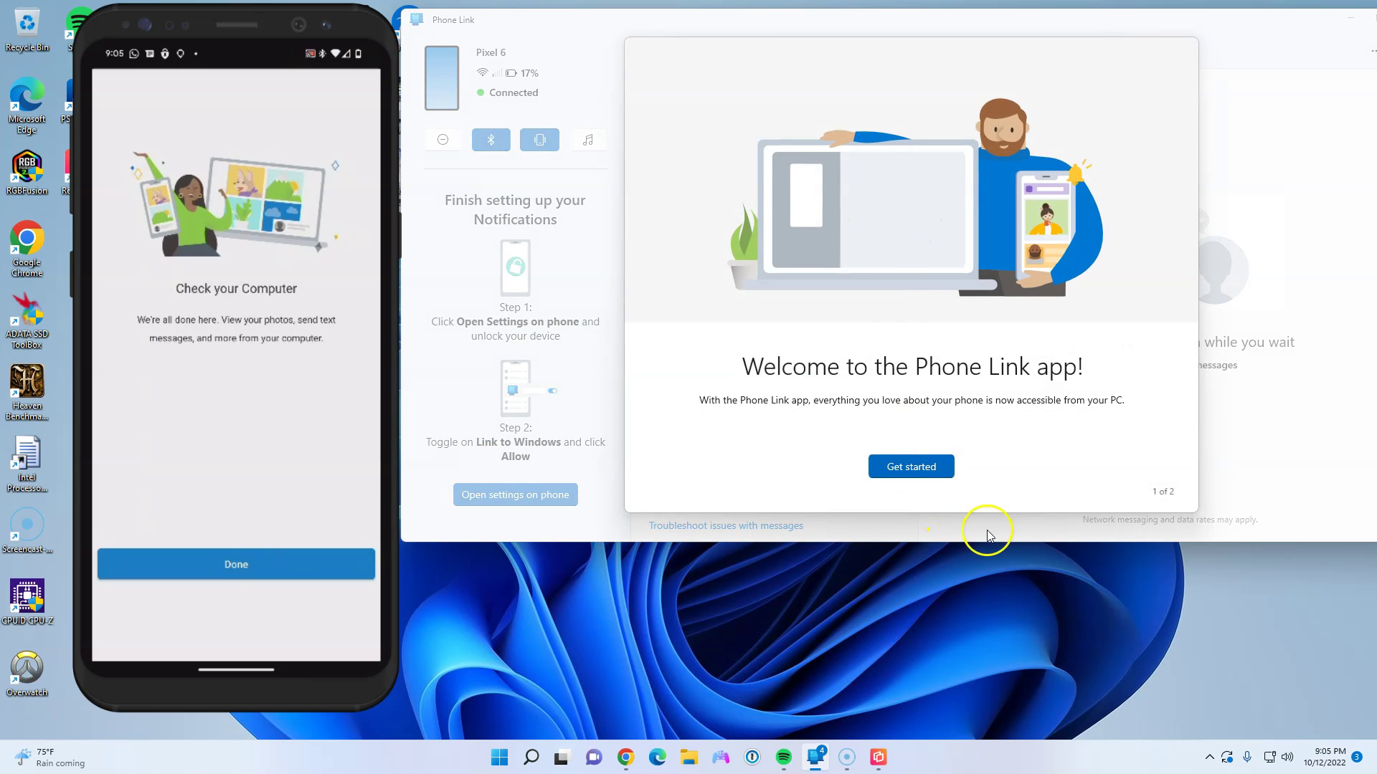
click(910, 467)
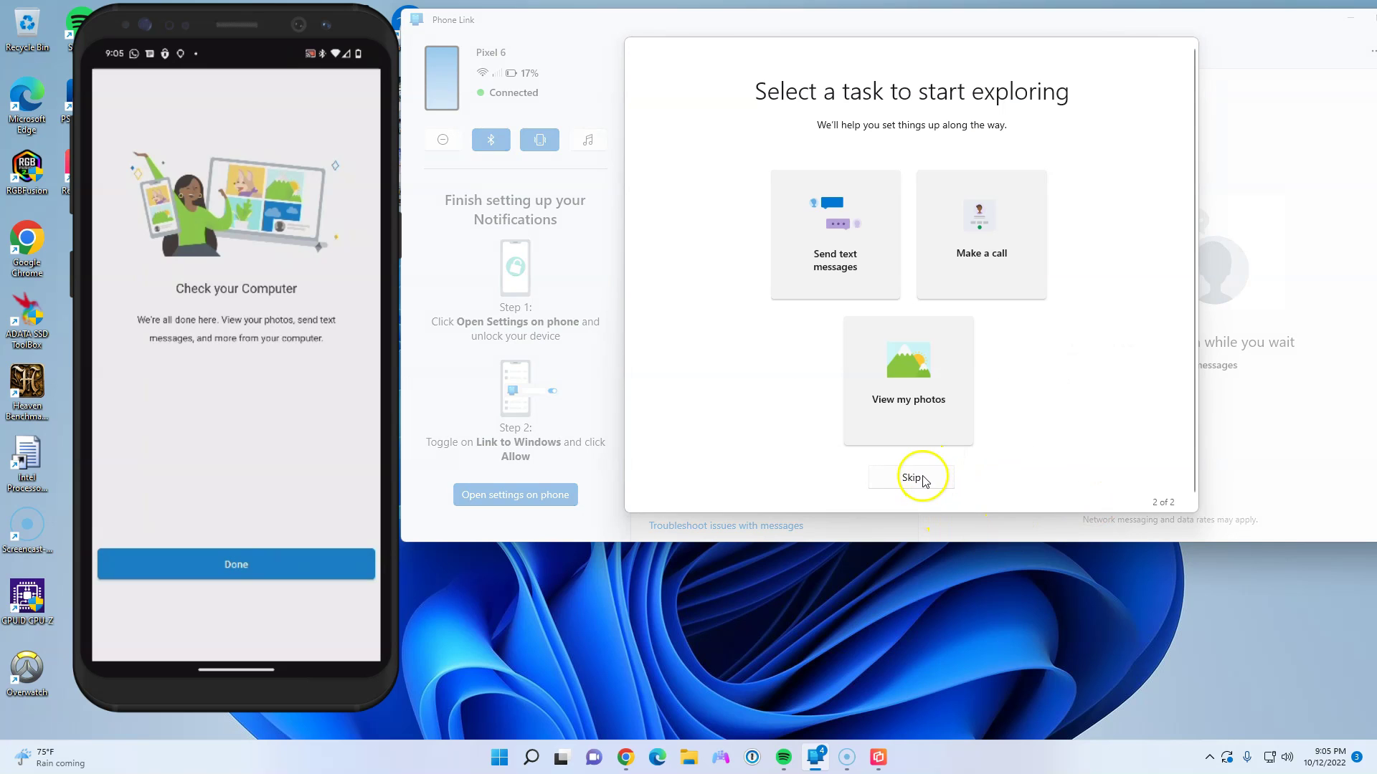
click(916, 478)
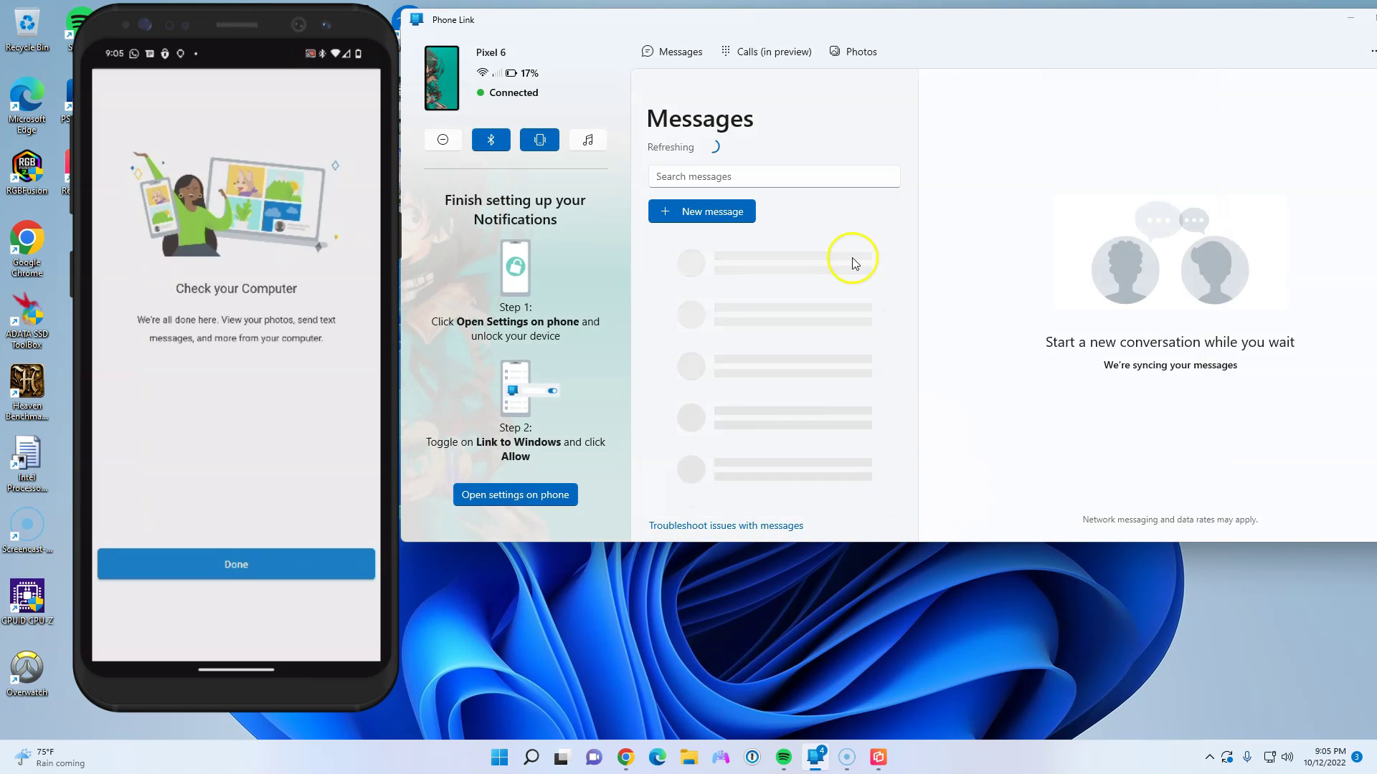